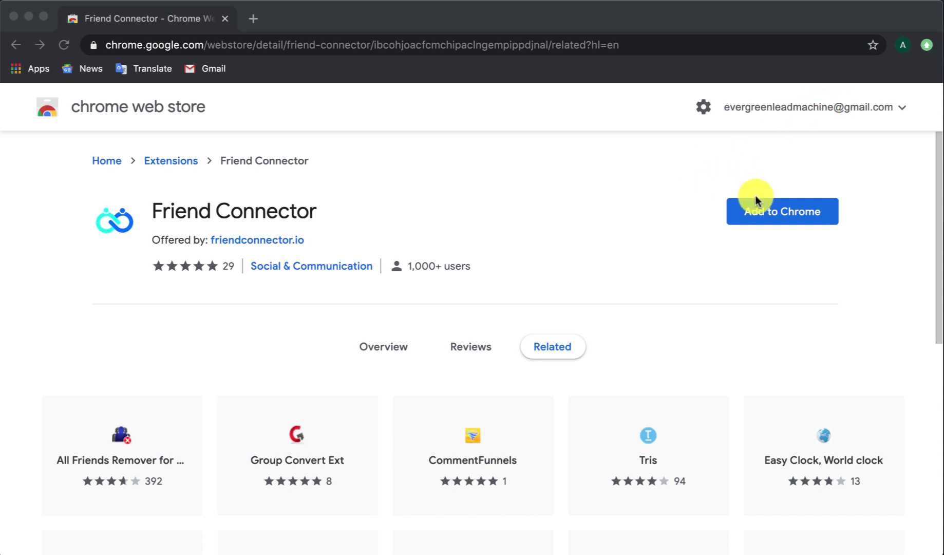
Add the Friend Connector extension to Chrome and dismiss the 'has been added' notice.
{"action": "left_click", "coordinate": [751, 216]}
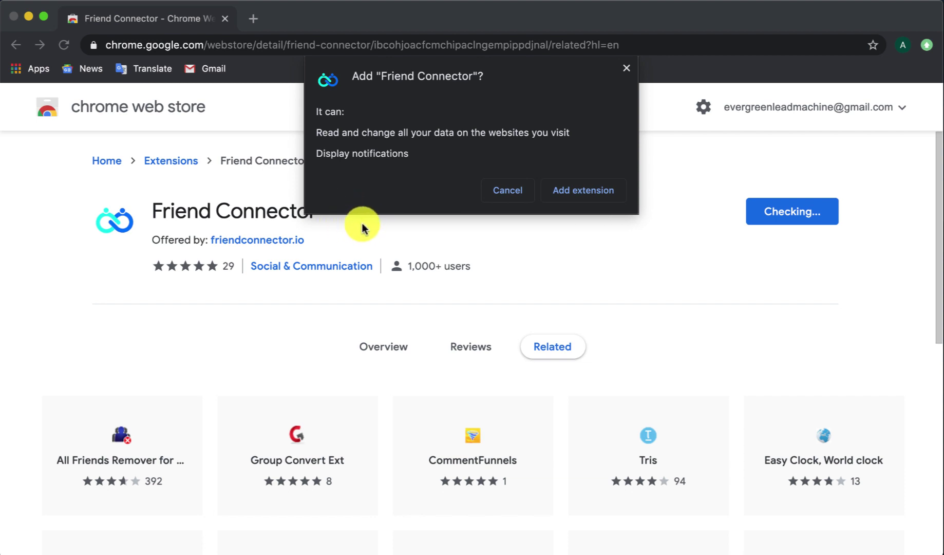
{"action": "left_click", "coordinate": [597, 195]}
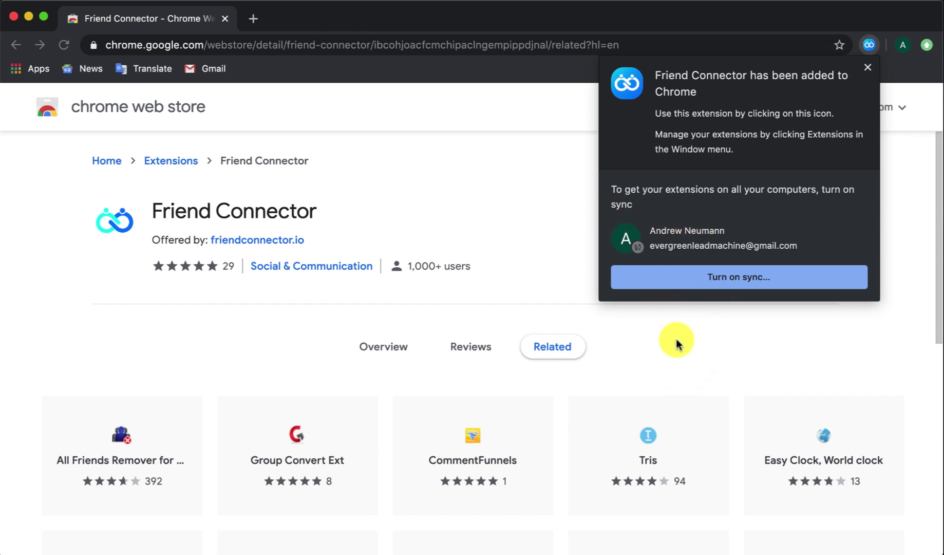
{"action": "left_click", "coordinate": [867, 68]}
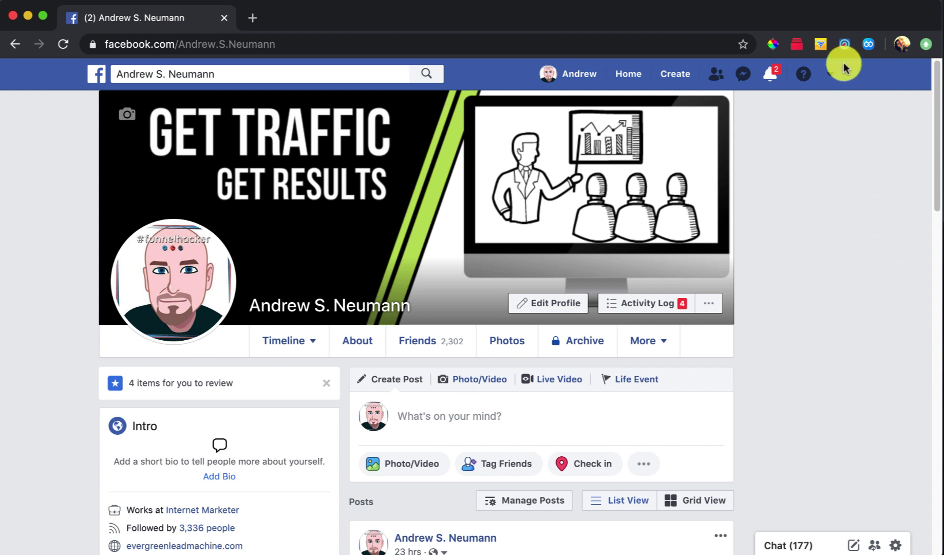
Log in to the Friend Connector extension with the registered account email.
{"action": "left_click", "coordinate": [868, 44]}
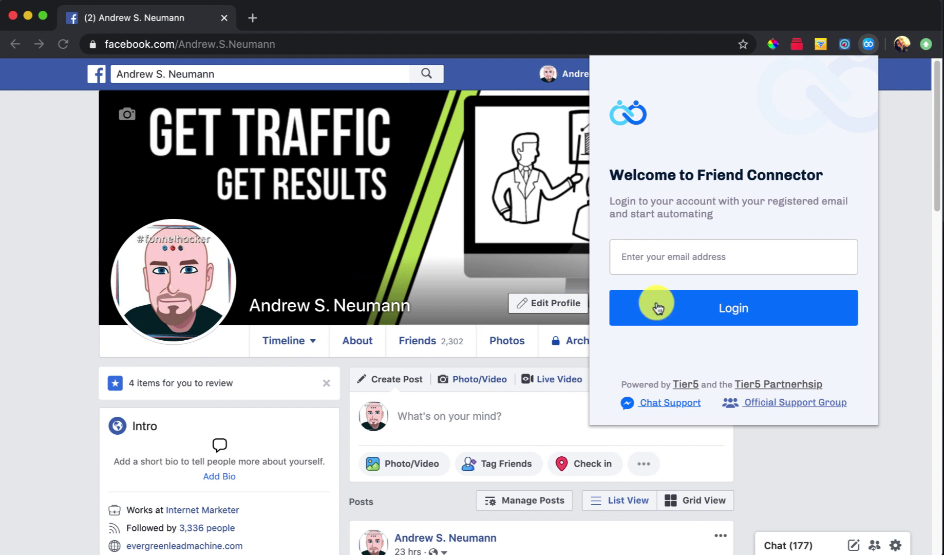
{"action": "left_click", "coordinate": [777, 303]}
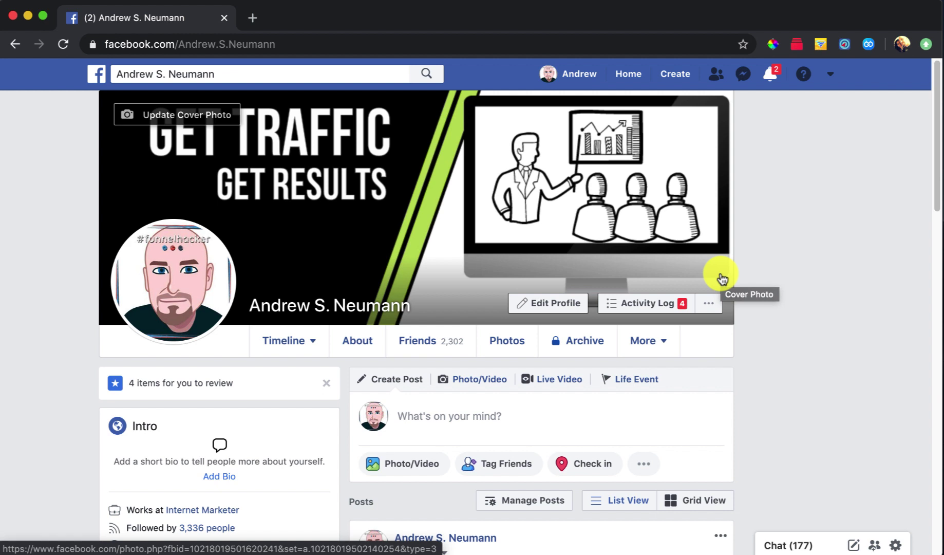
Confirm Friend Connector shows as logged in, then go to the Facebook News Feed.
{"action": "left_click", "coordinate": [867, 45]}
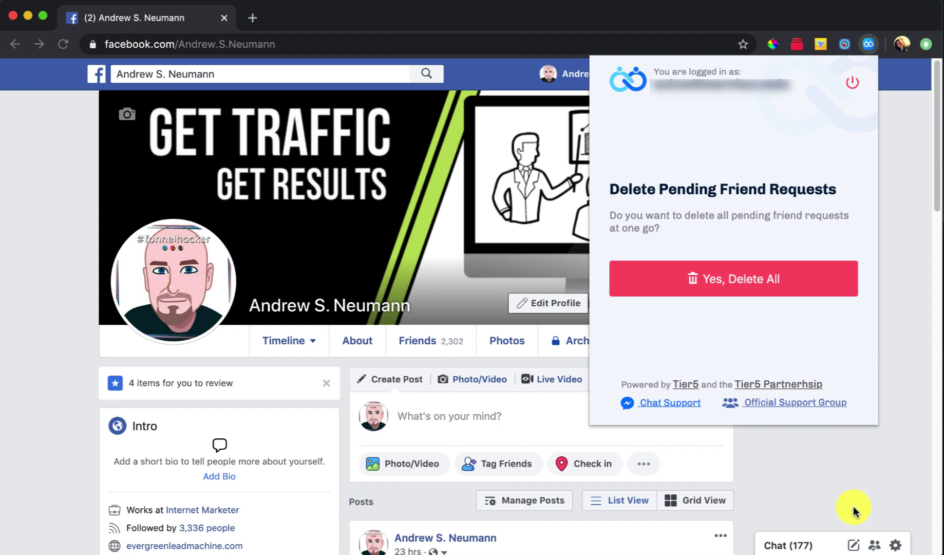
{"action": "left_click", "coordinate": [96, 76]}
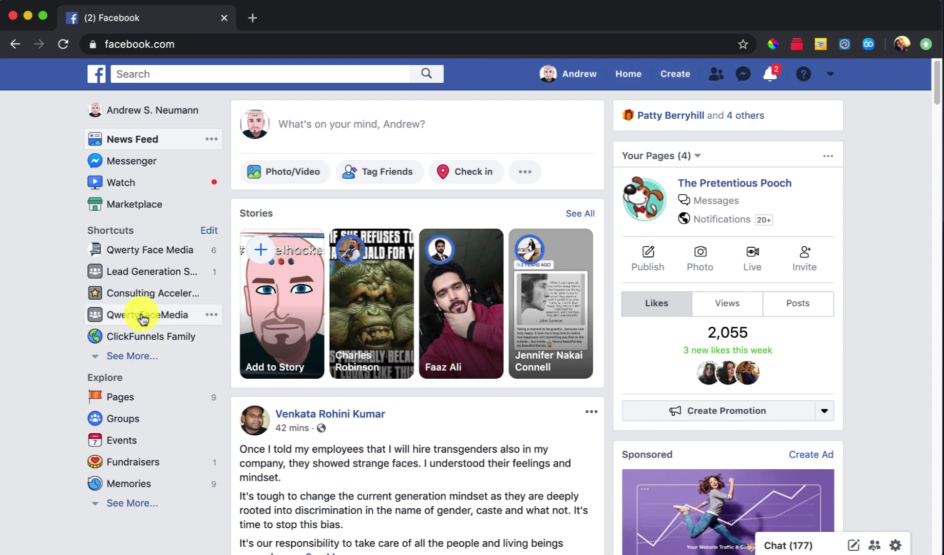
Open the Consulting Accelerator™ group from the sidebar and scroll down its Discussion page.
{"action": "left_click", "coordinate": [154, 292]}
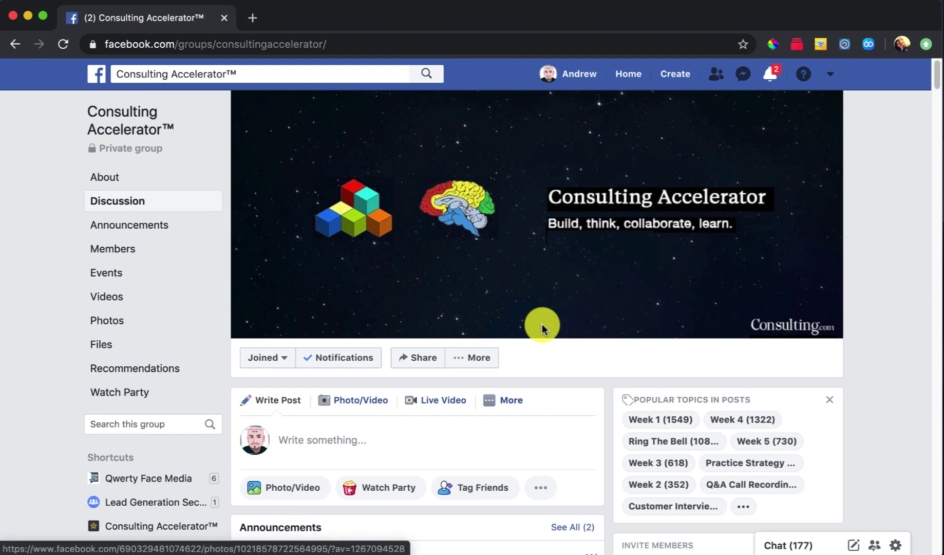
{"action": "scroll", "coordinate": [493, 305], "scroll_direction": "down", "scroll_amount": 5}
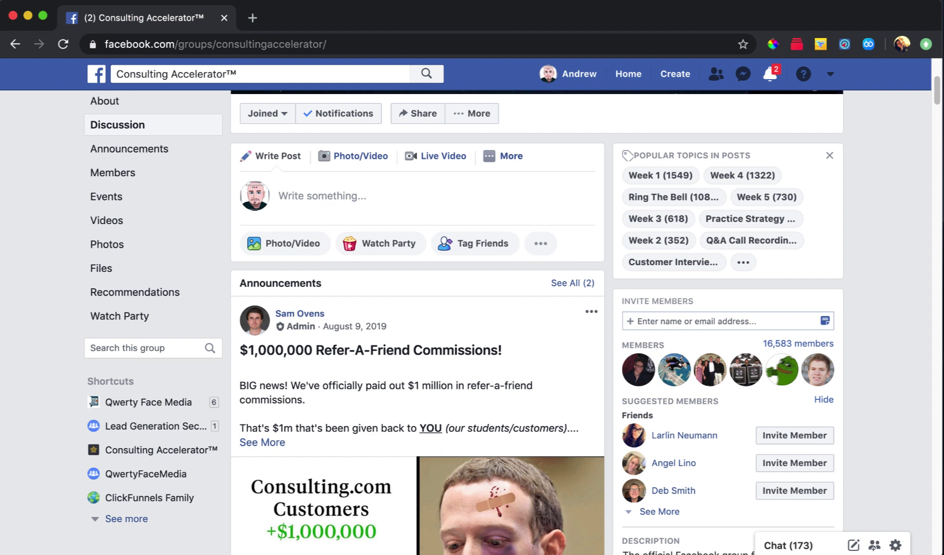
Show the Consulting Accelerator™ Members list with Friend Connector's settings panel open over it.
{"action": "left_click", "coordinate": [118, 175]}
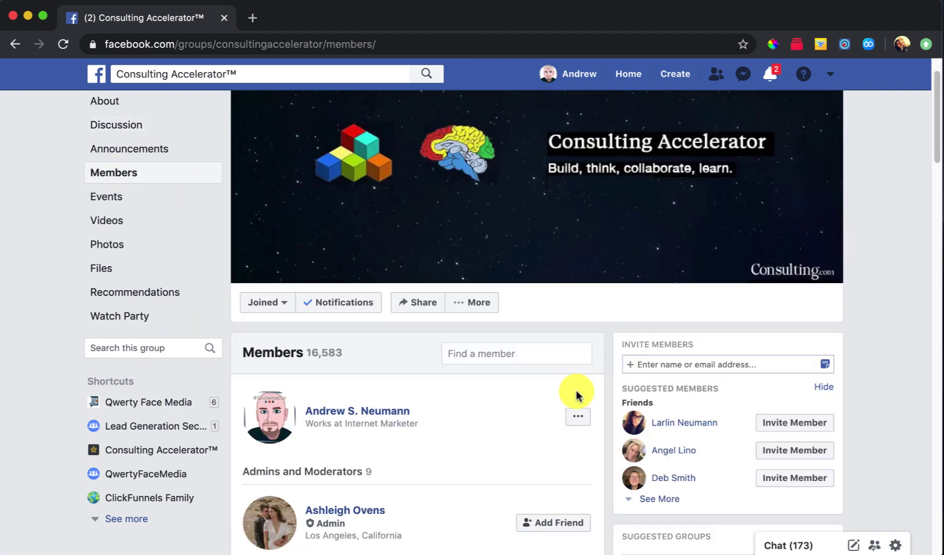
{"action": "scroll", "coordinate": [576, 393], "scroll_direction": "down", "scroll_amount": 15}
{"action": "scroll", "coordinate": [555, 416], "scroll_direction": "down", "scroll_amount": 20}
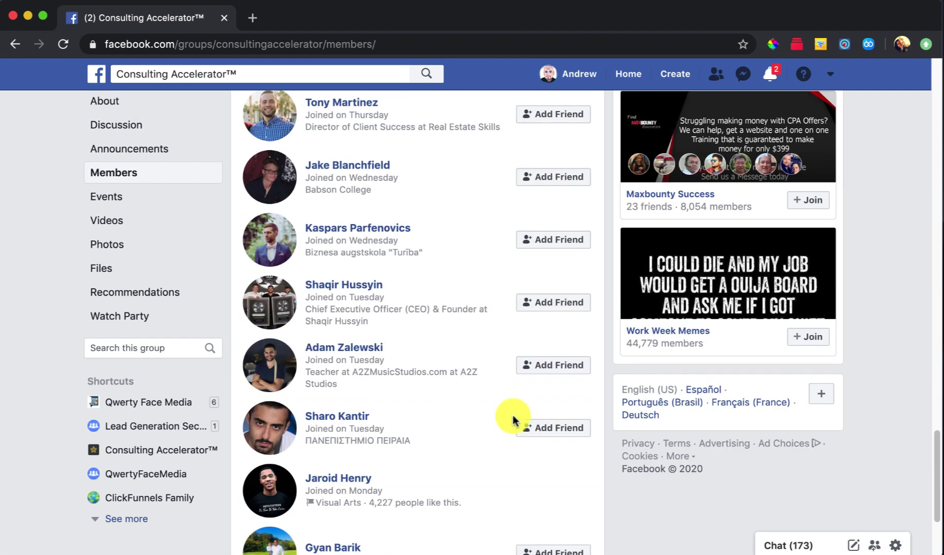
{"action": "scroll", "coordinate": [503, 421], "scroll_direction": "up", "scroll_amount": 14}
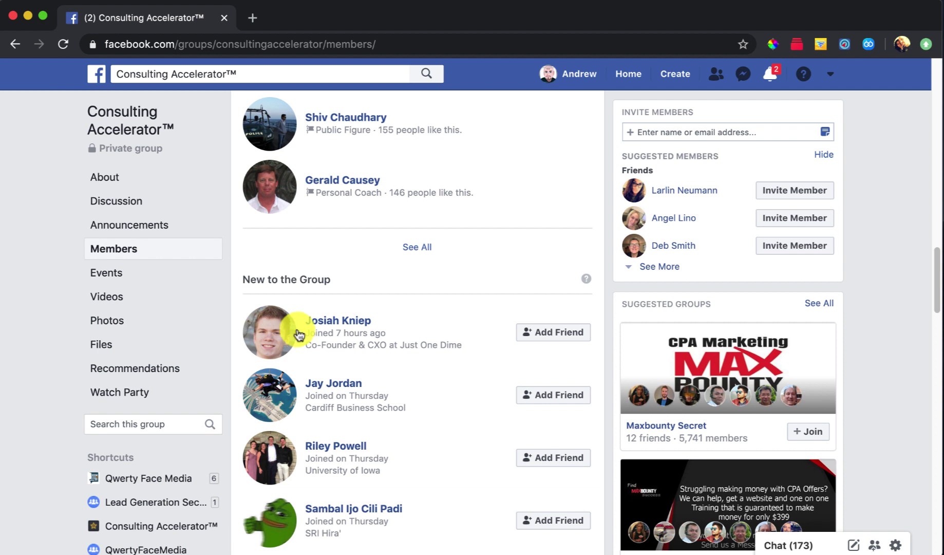
{"action": "left_click", "coordinate": [866, 47]}
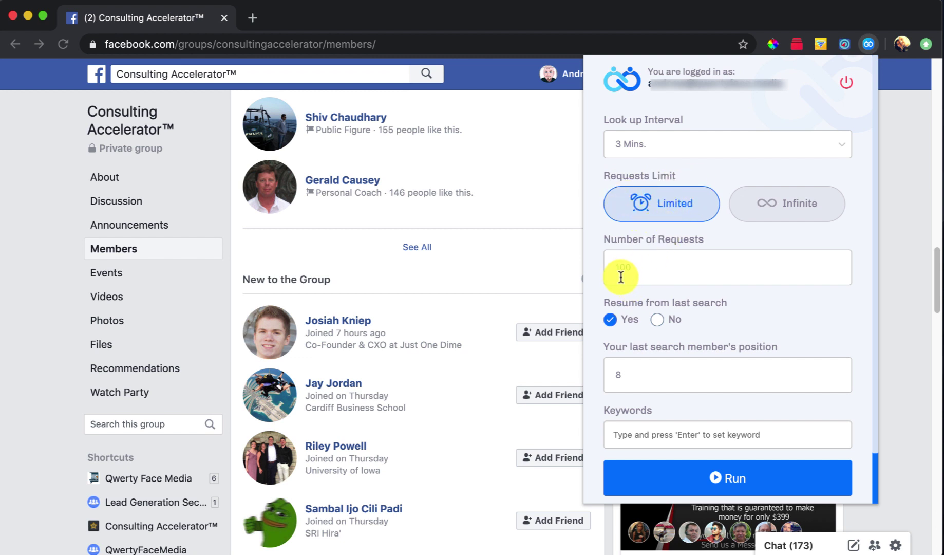
Set last-member position 8, 3 Mins lookup interval, 100 requests, and resume from last search Yes.
{"action": "left_click", "coordinate": [619, 379]}
{"action": "key", "text": "BackSpace"}
{"action": "type", "text": "8"}
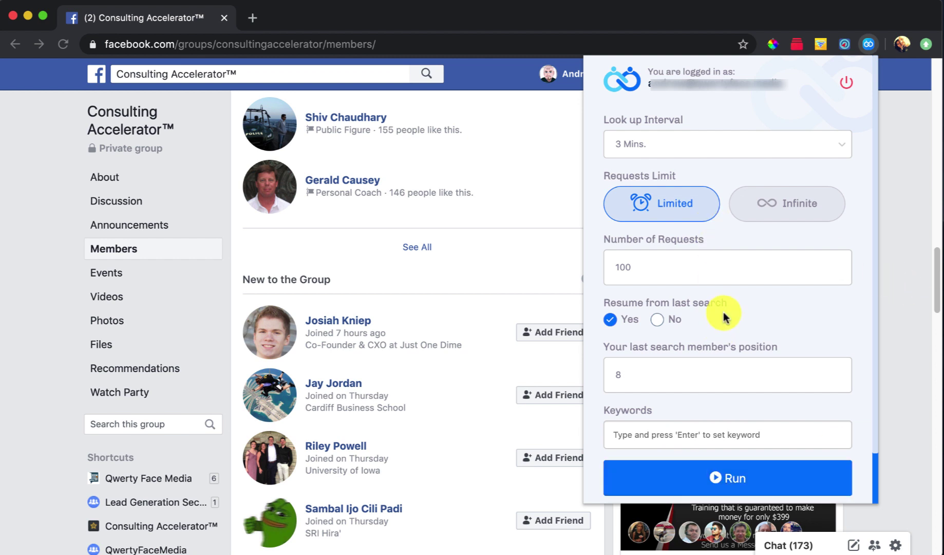
{"action": "left_click", "coordinate": [663, 144]}
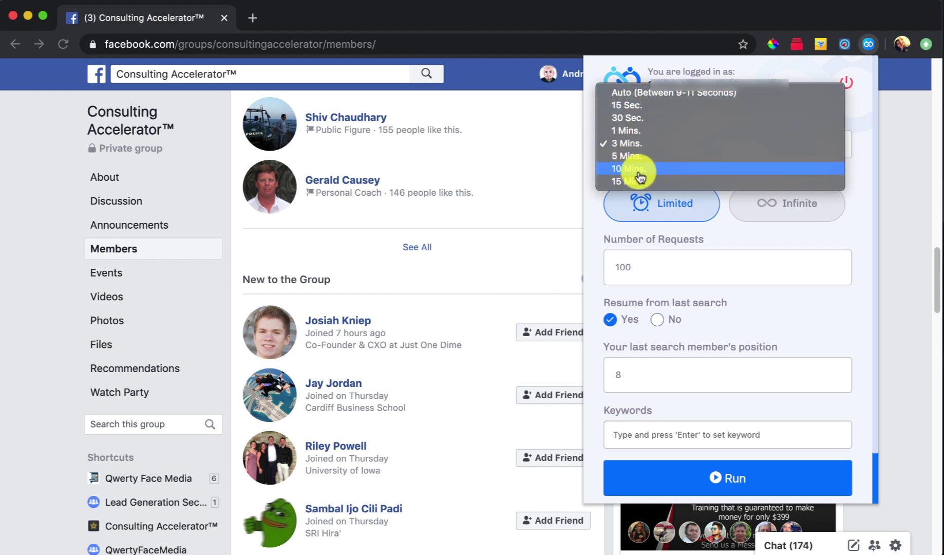
{"action": "left_click", "coordinate": [636, 146]}
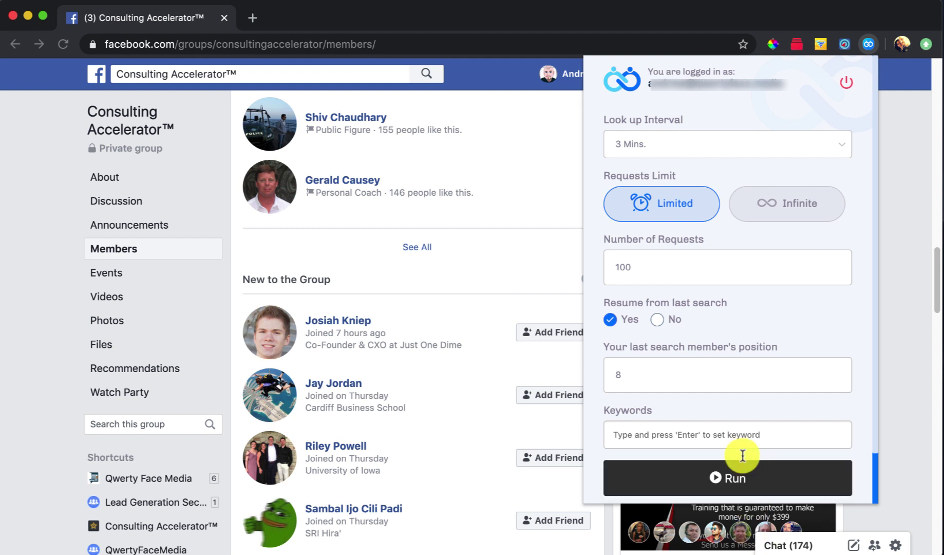
{"action": "double_click", "coordinate": [624, 254]}
{"action": "key", "text": "BackSpace"}
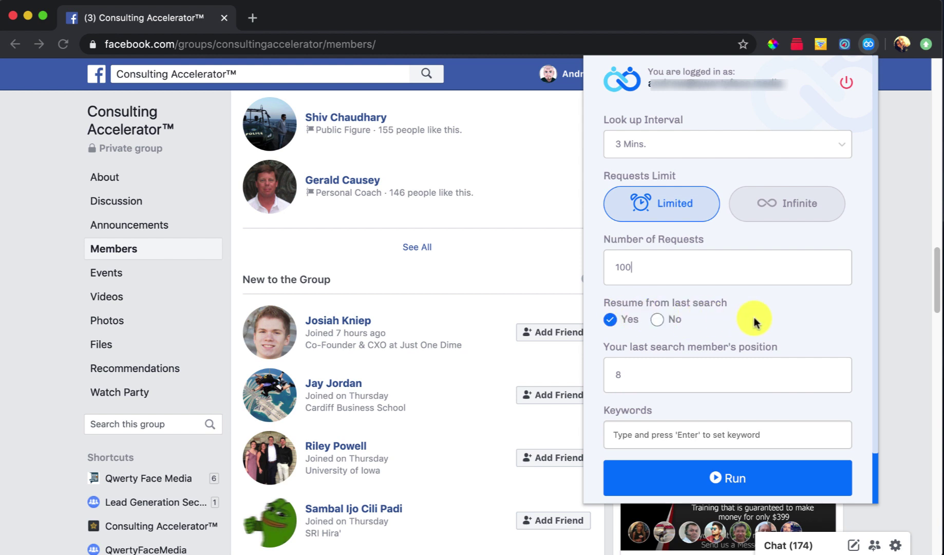
{"action": "left_click", "coordinate": [658, 319]}
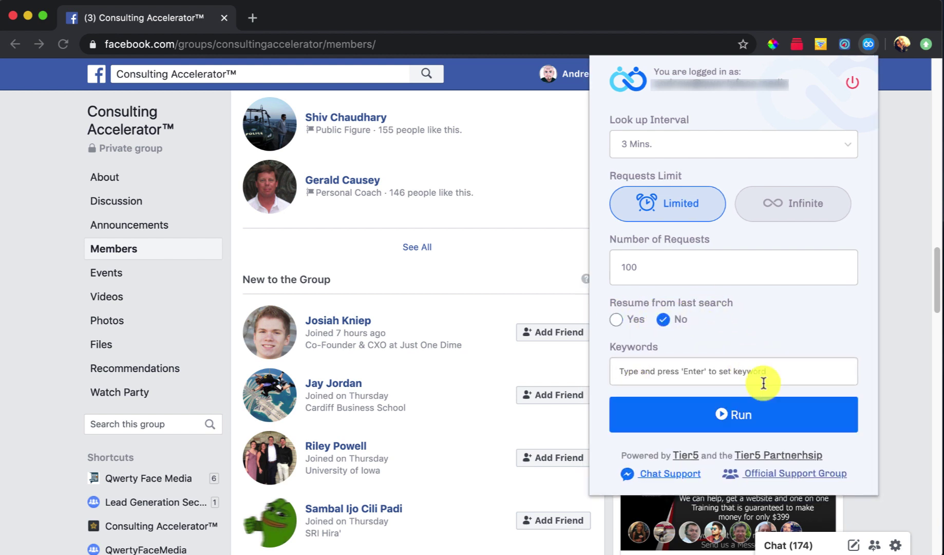
{"action": "left_click", "coordinate": [616, 320]}
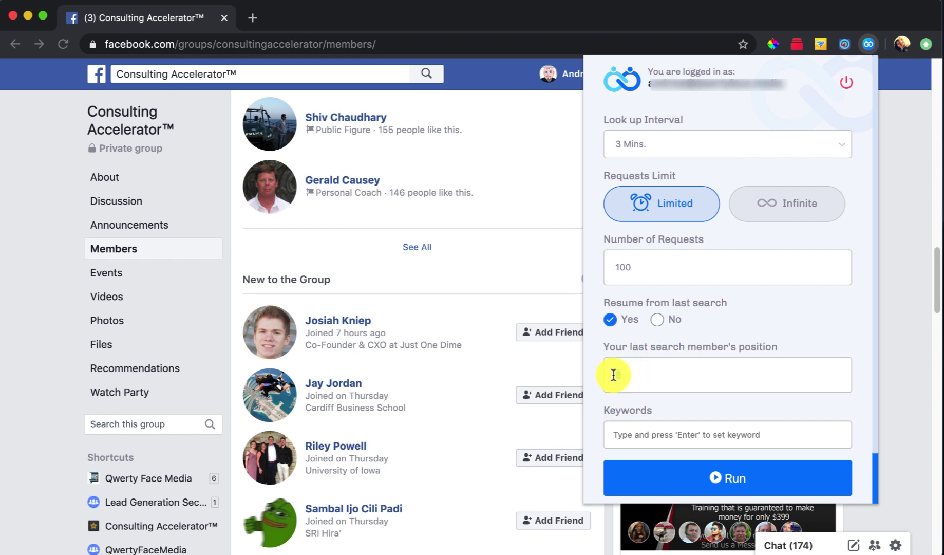
{"action": "left_click_drag", "start_coordinate": [611, 375], "coordinate": [660, 360]}
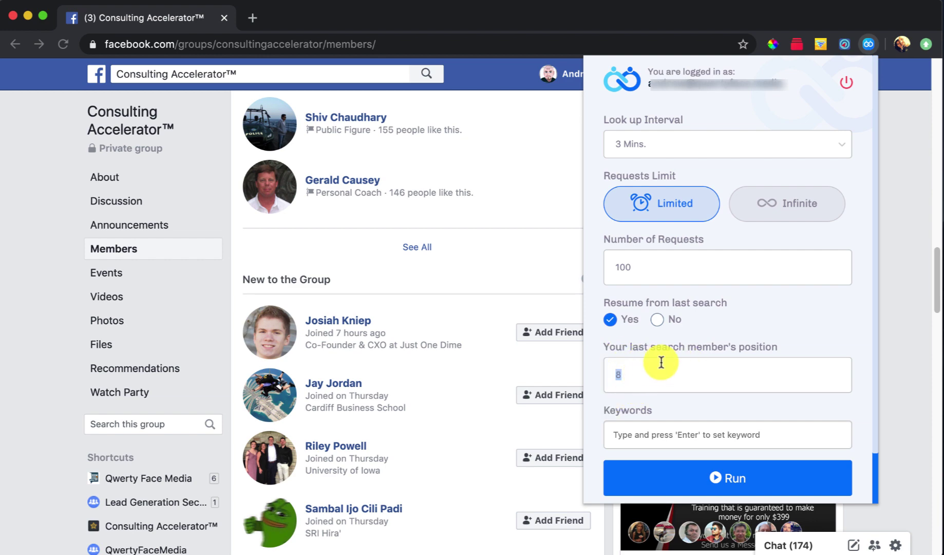
Close the Friend Connector panel, scroll the members list, then reopen the panel's settings.
{"action": "left_click", "coordinate": [552, 281]}
{"action": "scroll", "coordinate": [503, 266], "scroll_direction": "down", "scroll_amount": 5}
{"action": "scroll", "coordinate": [493, 293], "scroll_direction": "down", "scroll_amount": 5}
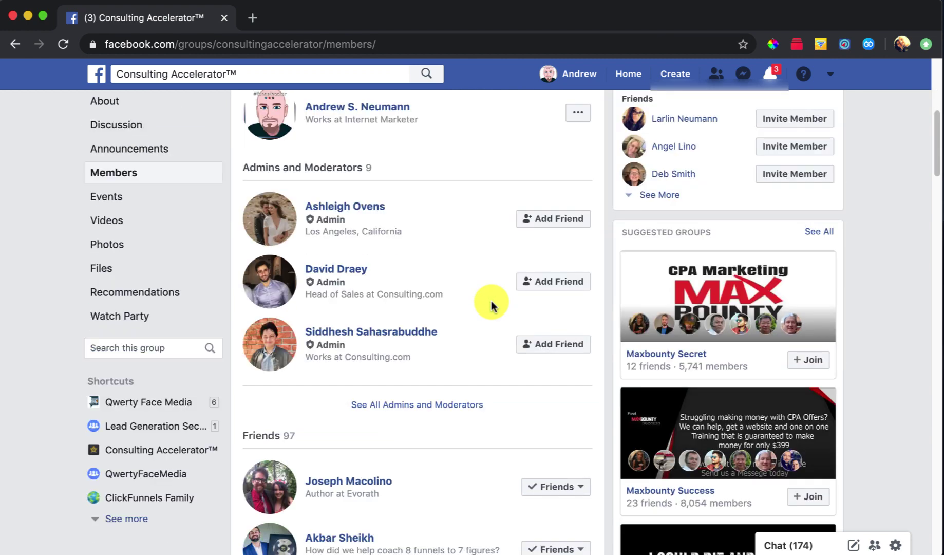
{"action": "scroll", "coordinate": [543, 416], "scroll_direction": "up", "scroll_amount": 3}
{"action": "scroll", "coordinate": [551, 329], "scroll_direction": "down", "scroll_amount": 10}
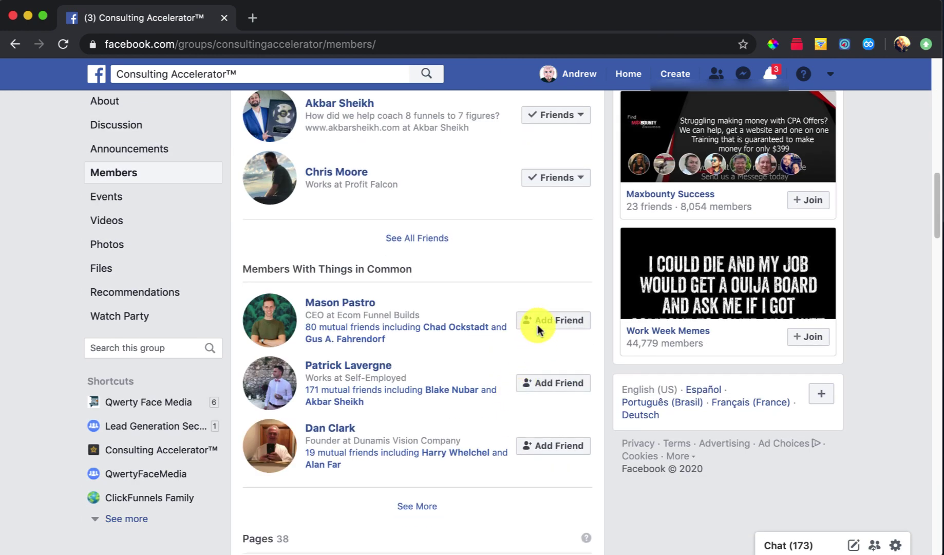
{"action": "left_click", "coordinate": [866, 46]}
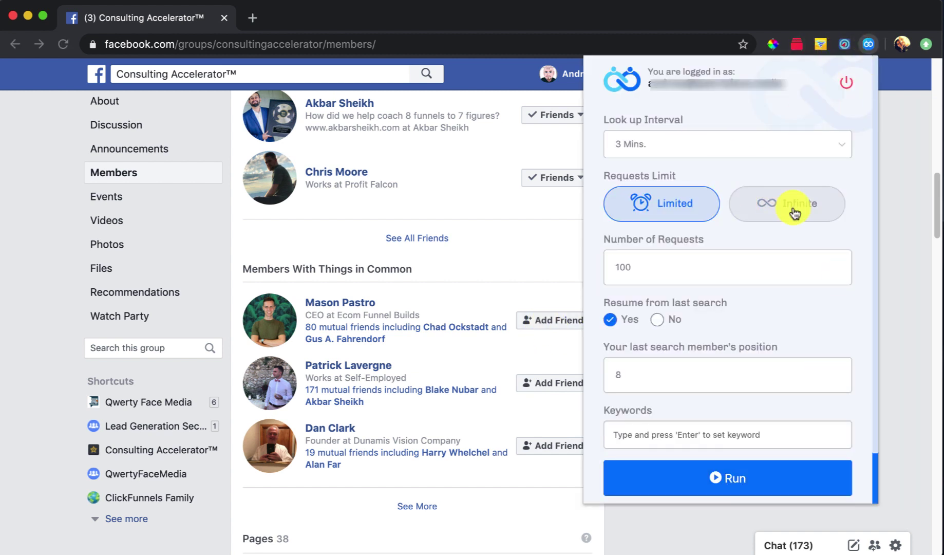
{"action": "scroll", "coordinate": [745, 321], "scroll_direction": "down", "scroll_amount": 1}
{"action": "scroll", "coordinate": [746, 321], "scroll_direction": "down", "scroll_amount": 1}
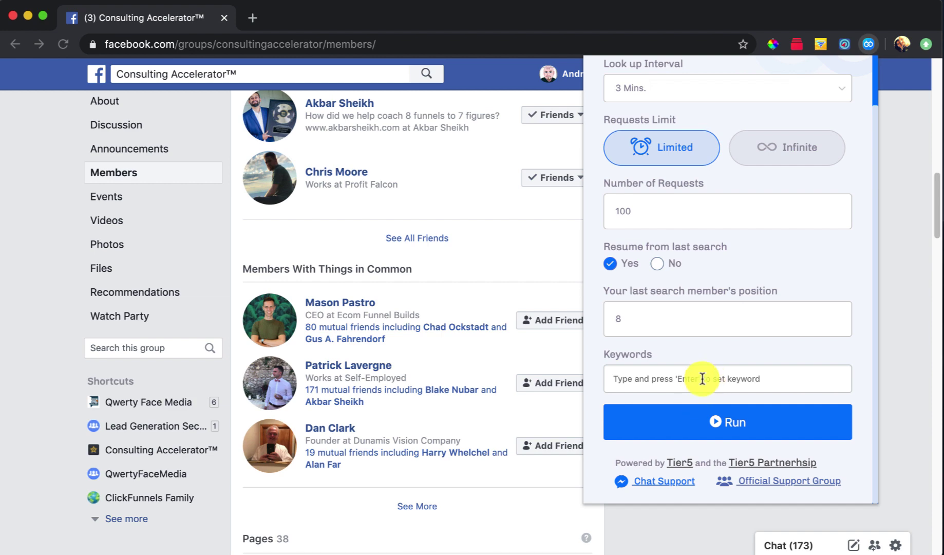
Run Friend Connector's friend-request task and close the panel while it processes members.
{"action": "left_click", "coordinate": [724, 424]}
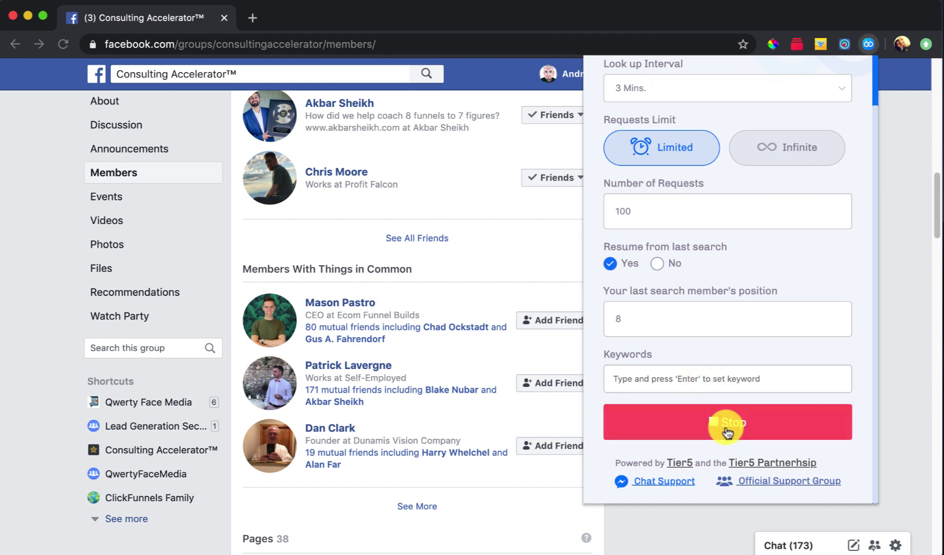
{"action": "left_click", "coordinate": [903, 347]}
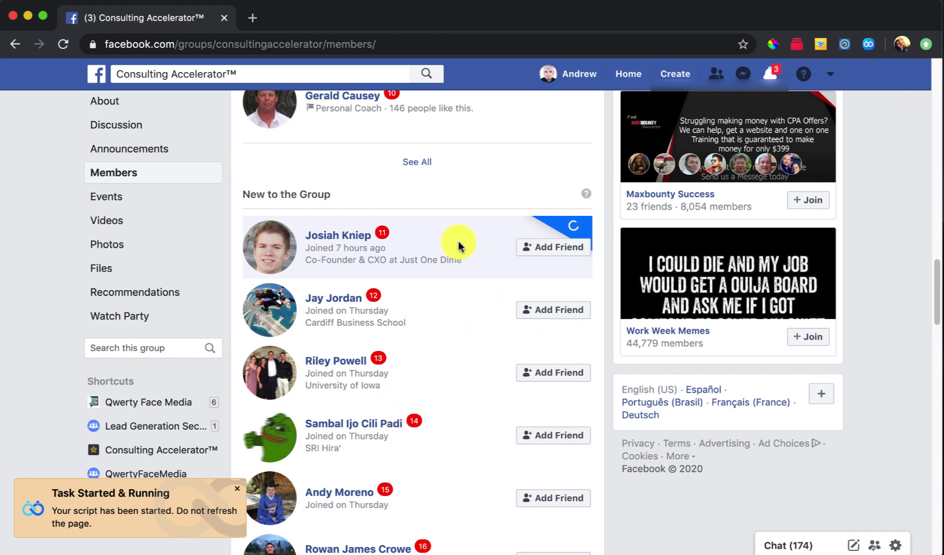
Log out of Friend Connector to stop the task, then reload the group Members page.
{"action": "left_click", "coordinate": [868, 43]}
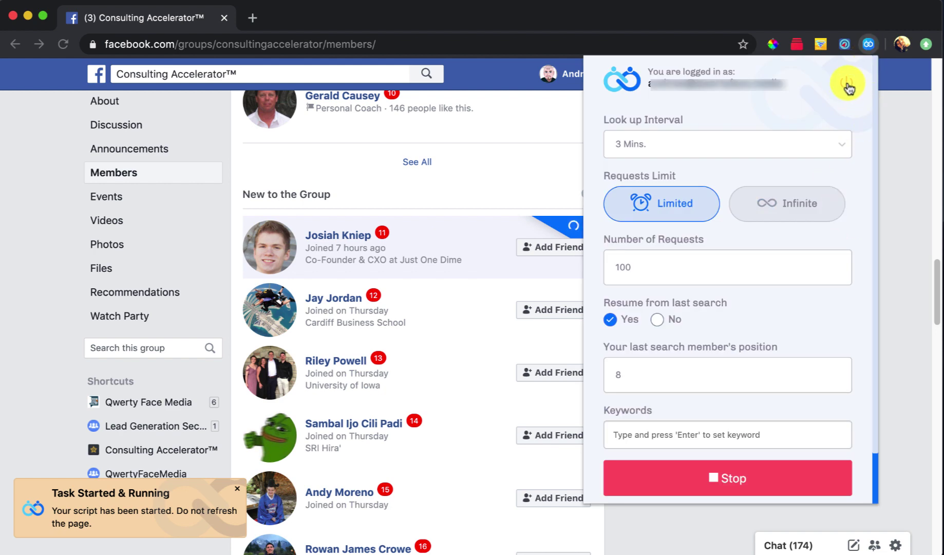
{"action": "left_click", "coordinate": [850, 88]}
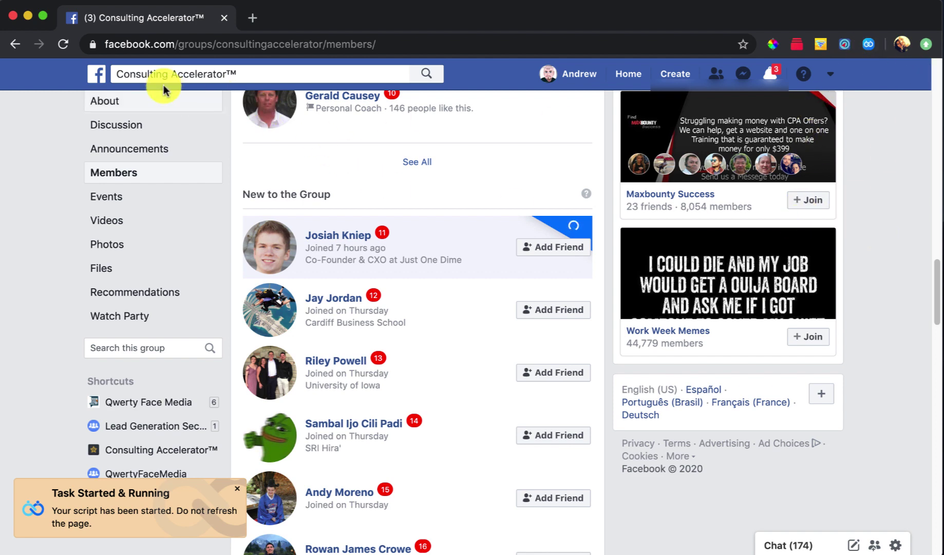
{"action": "left_click", "coordinate": [63, 43]}
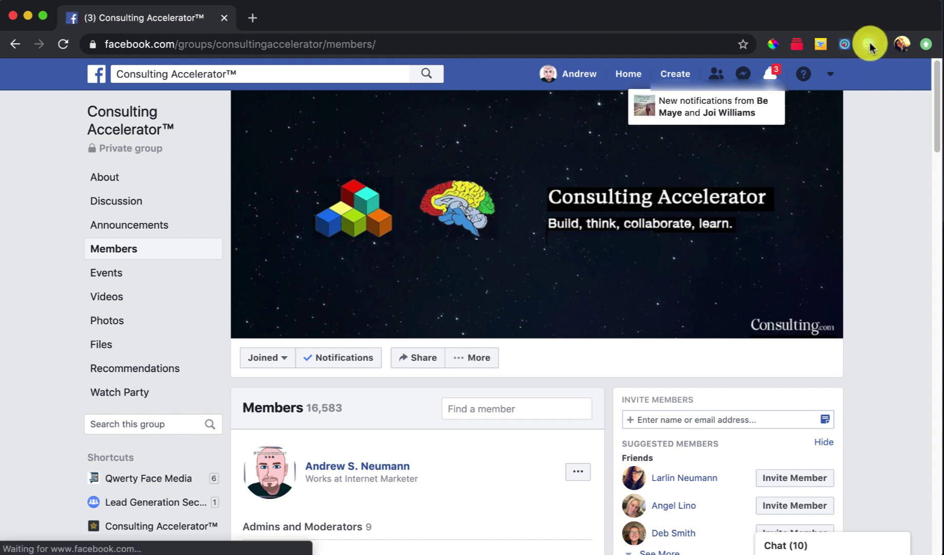
{"action": "left_click", "coordinate": [867, 44]}
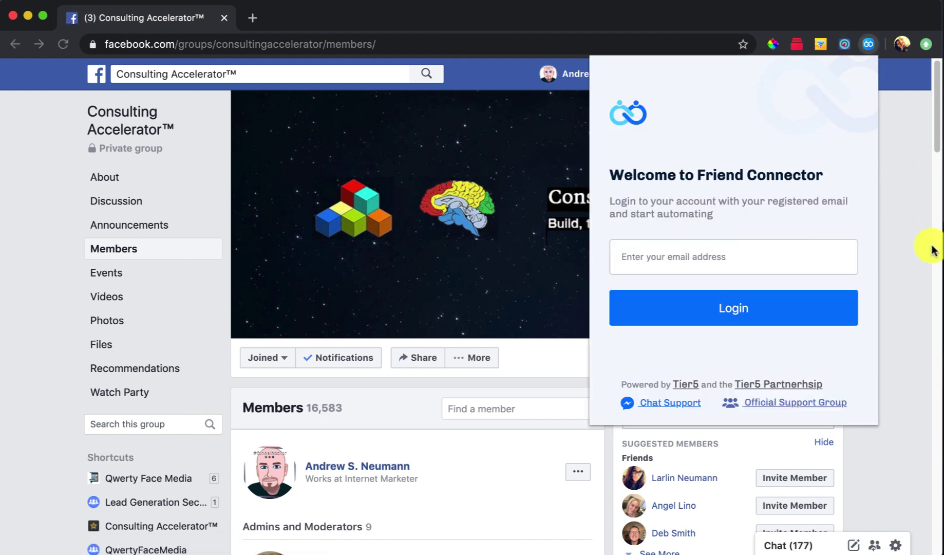
{"action": "left_click", "coordinate": [900, 253]}
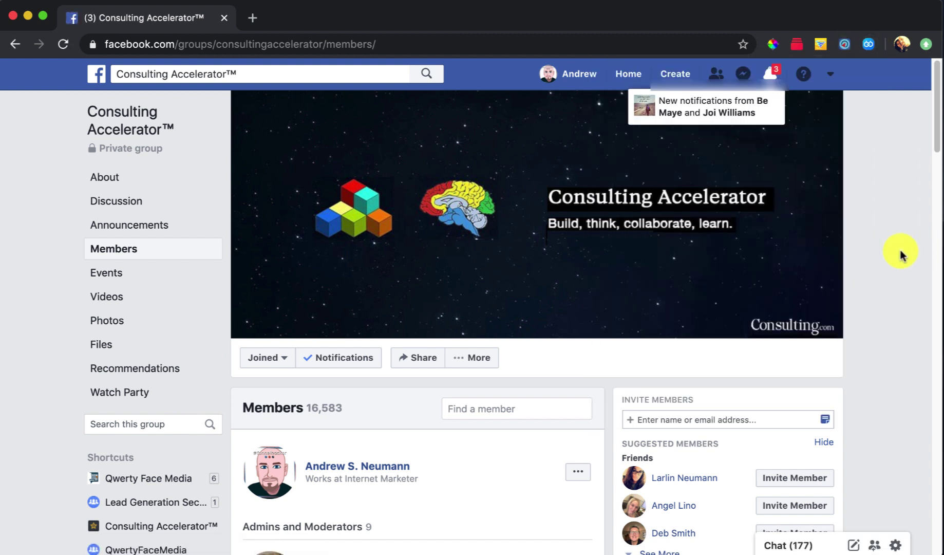